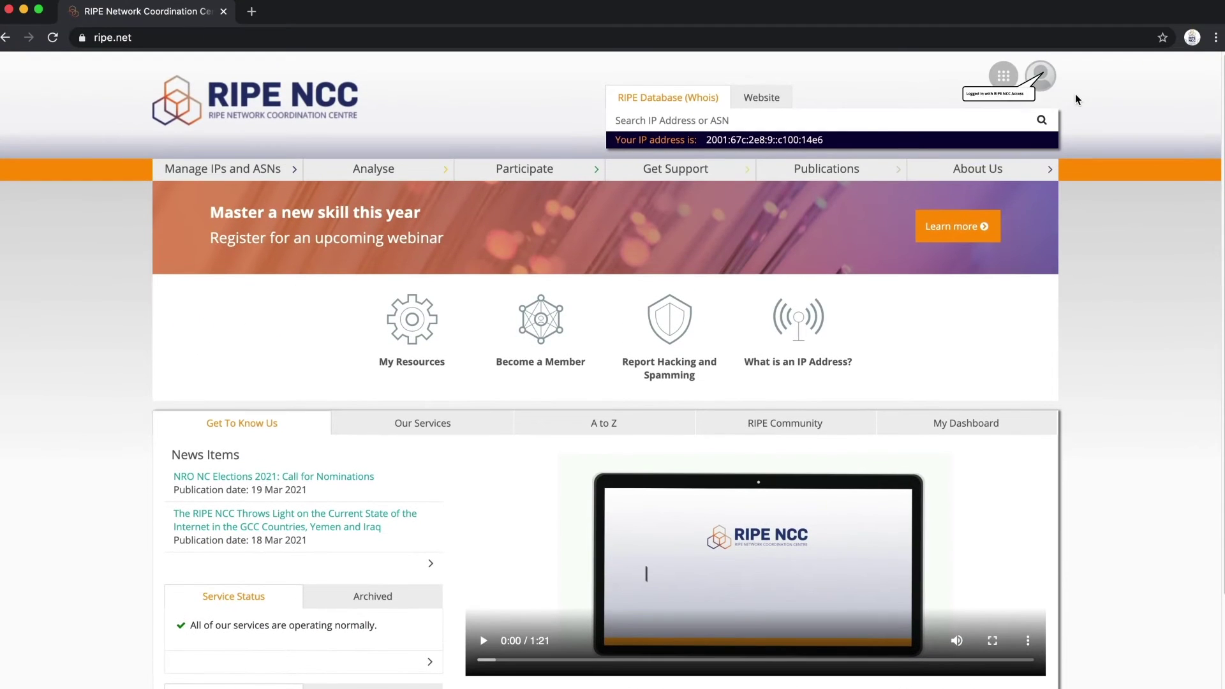
- From Manage IPs and ASNs, go to Webupdates and create a new object of type role
mouse_move(1045, 81)
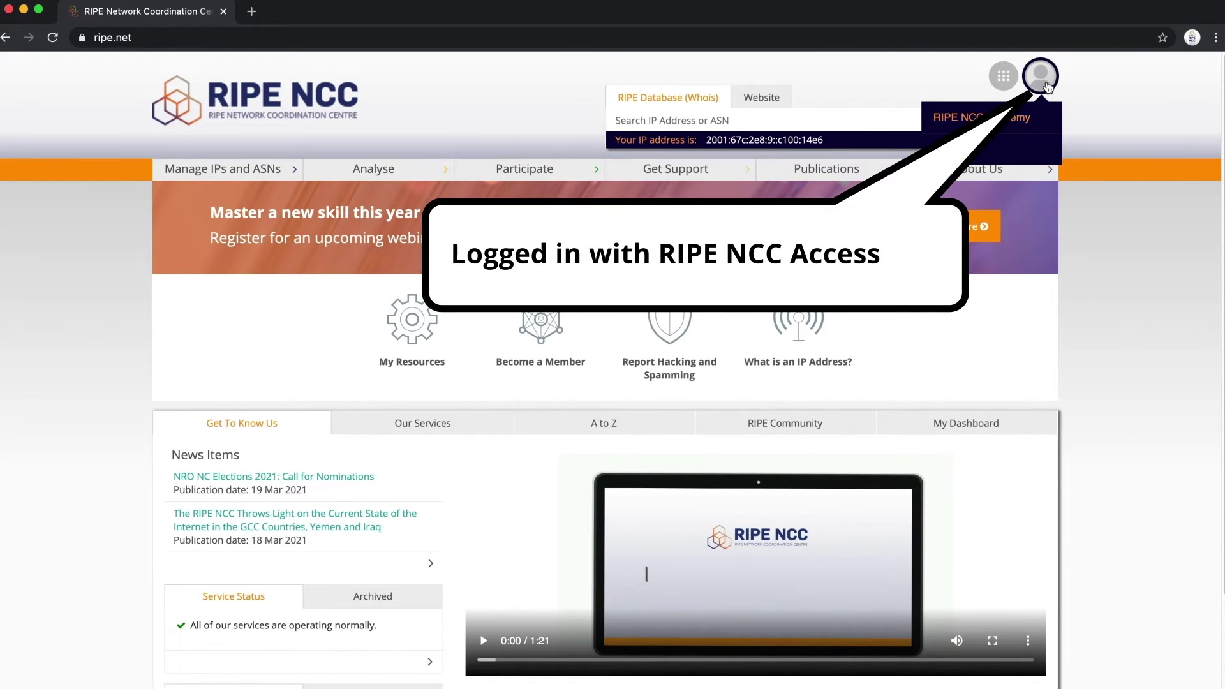
left_click(259, 171)
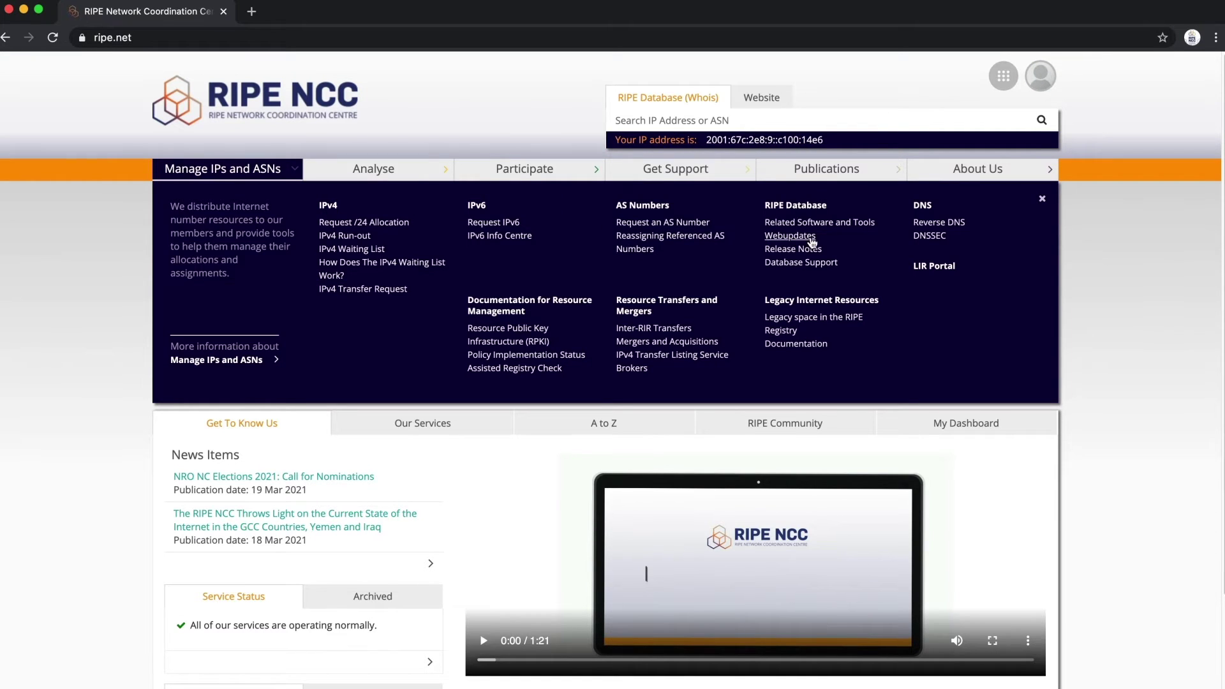
left_click(790, 235)
left_click(382, 305)
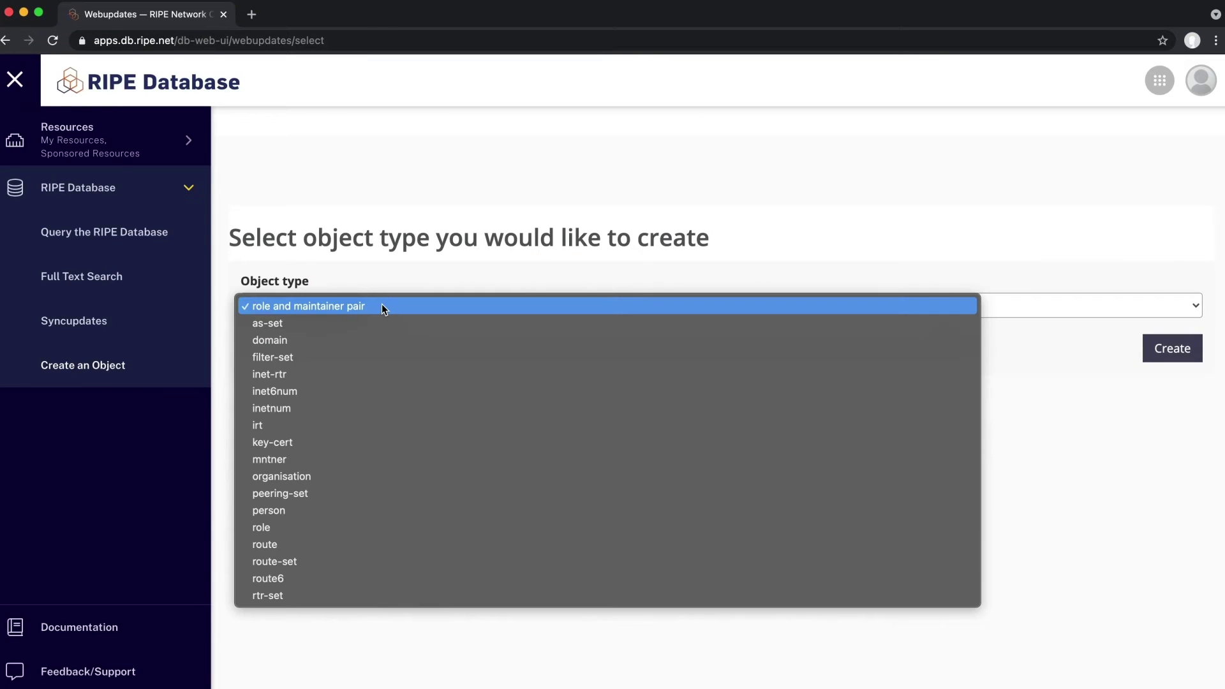
left_click(278, 527)
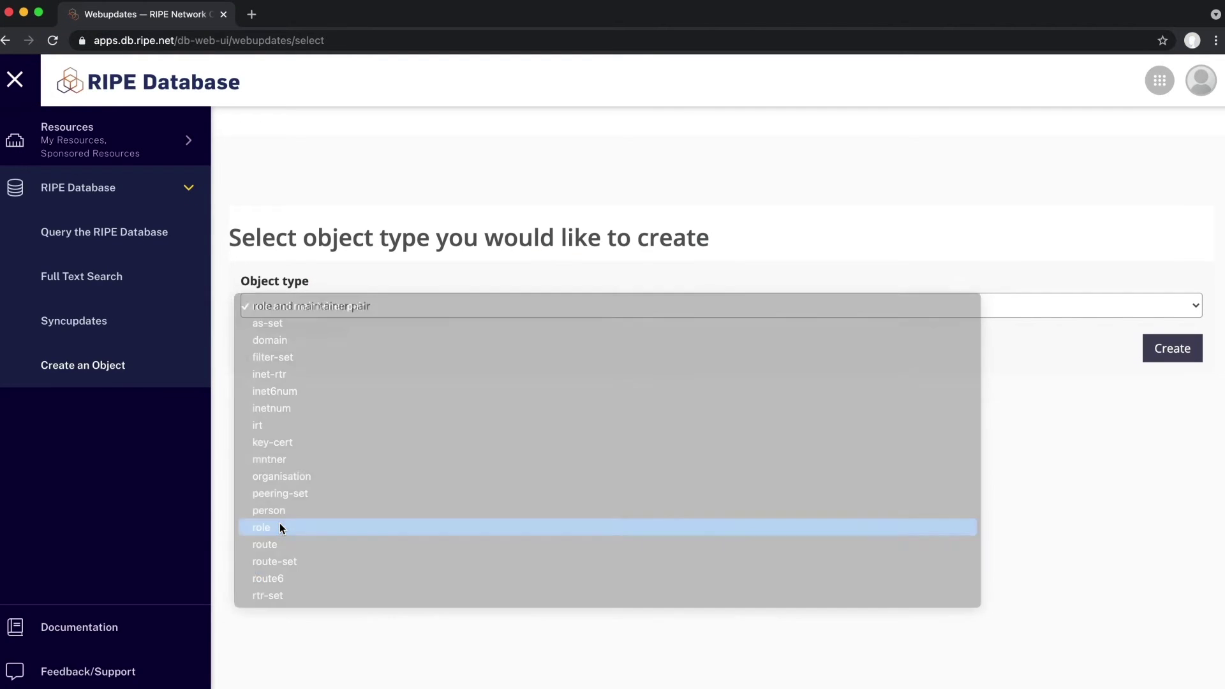
left_click(1154, 353)
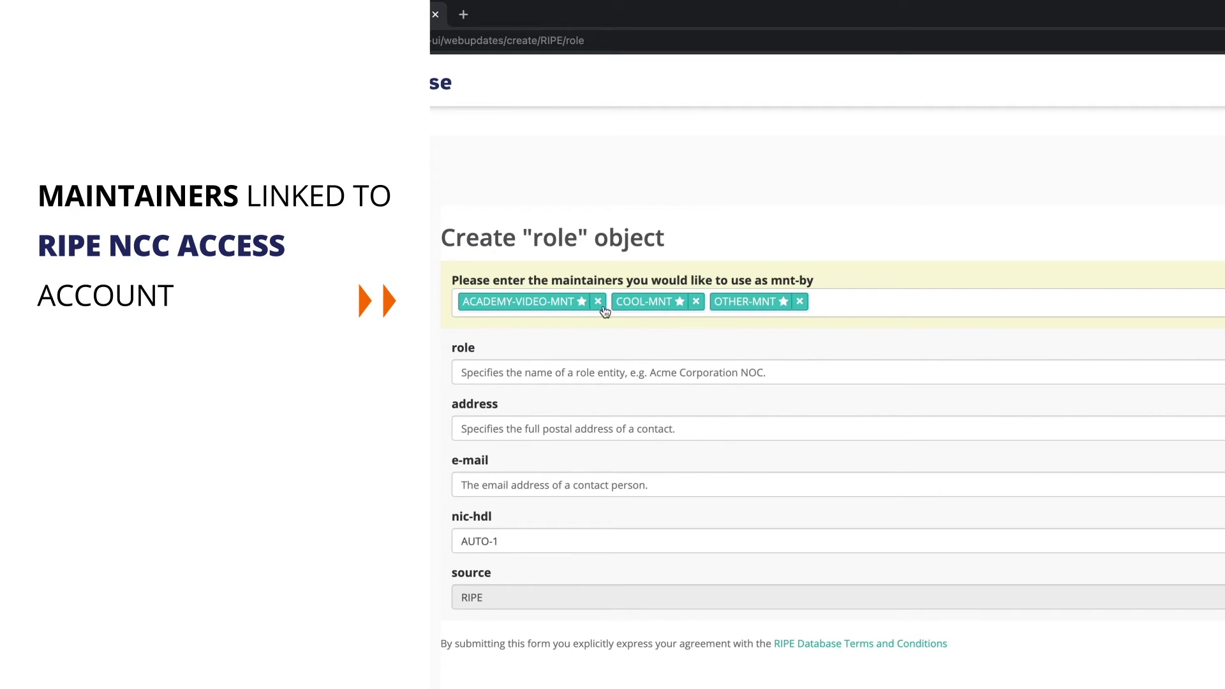
- Remove ACADEMY-VIDEO-MNT and OTHER-MNT from mnt-by, keeping only COOL-MNT
left_click(598, 303)
left_click(646, 301)
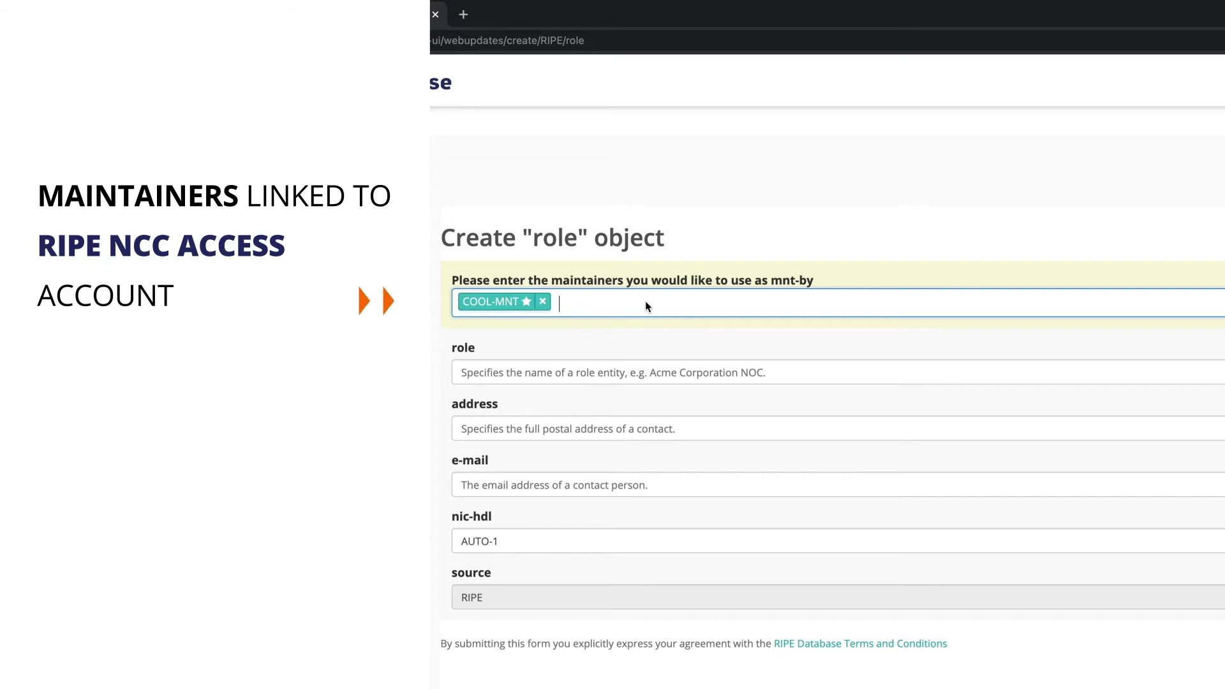
left_click(552, 372)
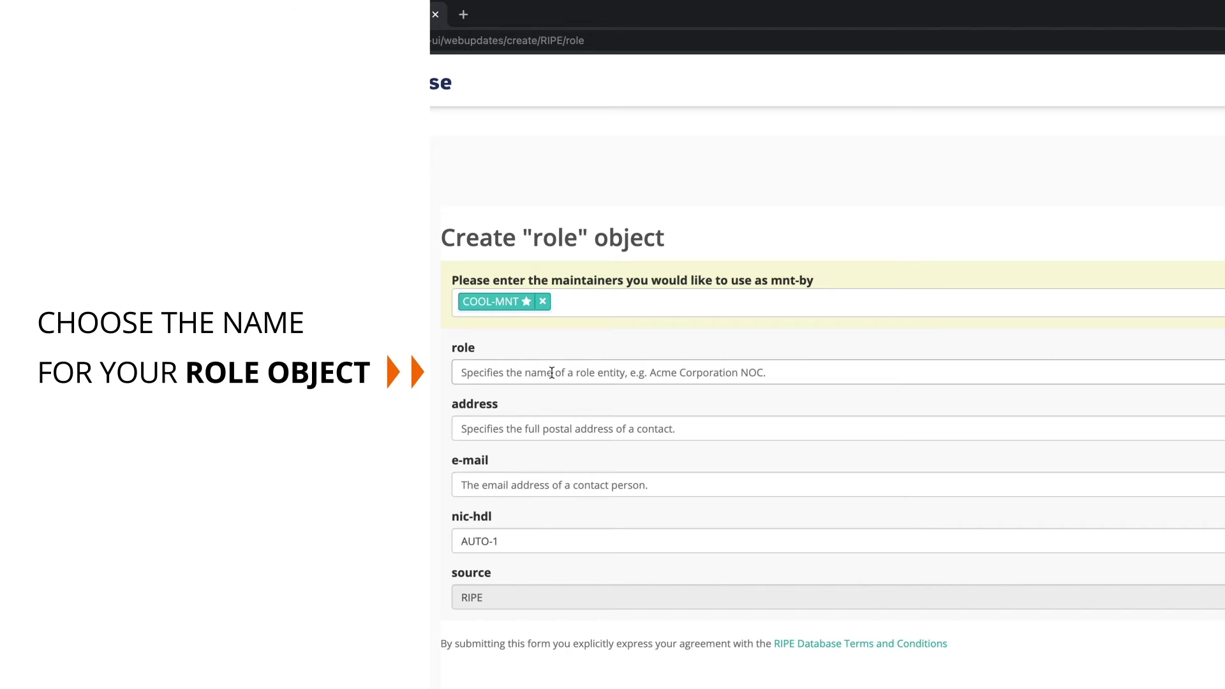
- Enter role 'Network Operations Department', the street address and the department's contact e-mail
left_click(551, 372)
type("Networ")
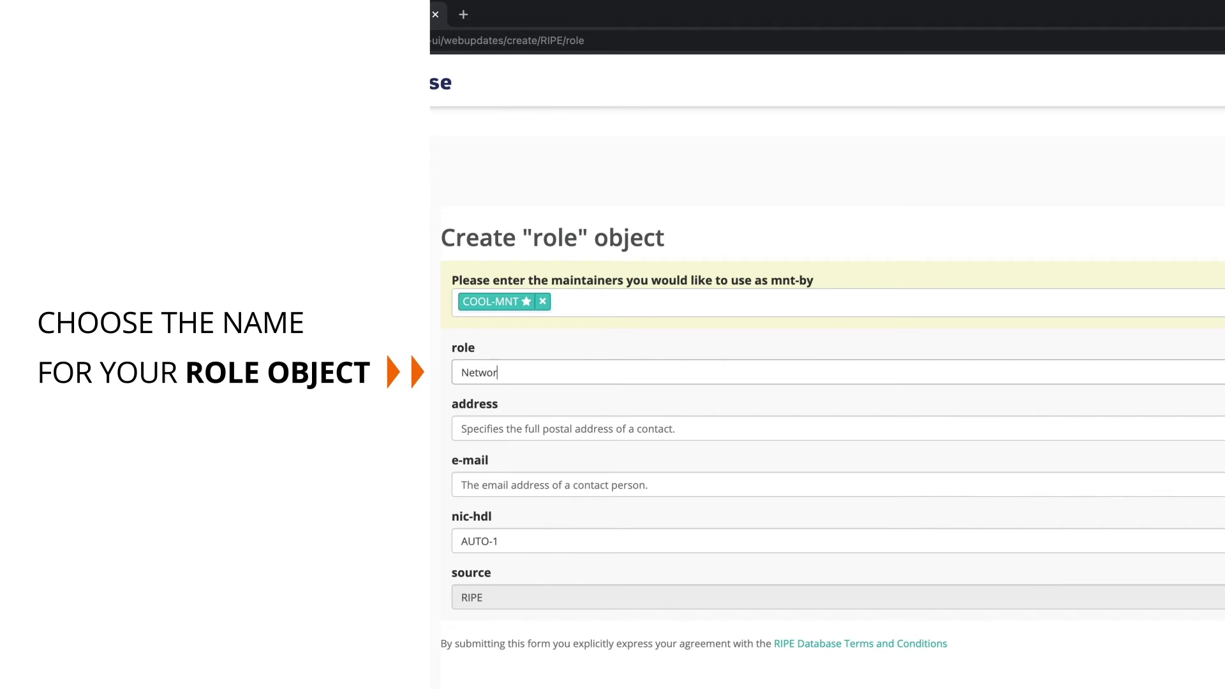
type("k Operations Department")
left_click(495, 425)
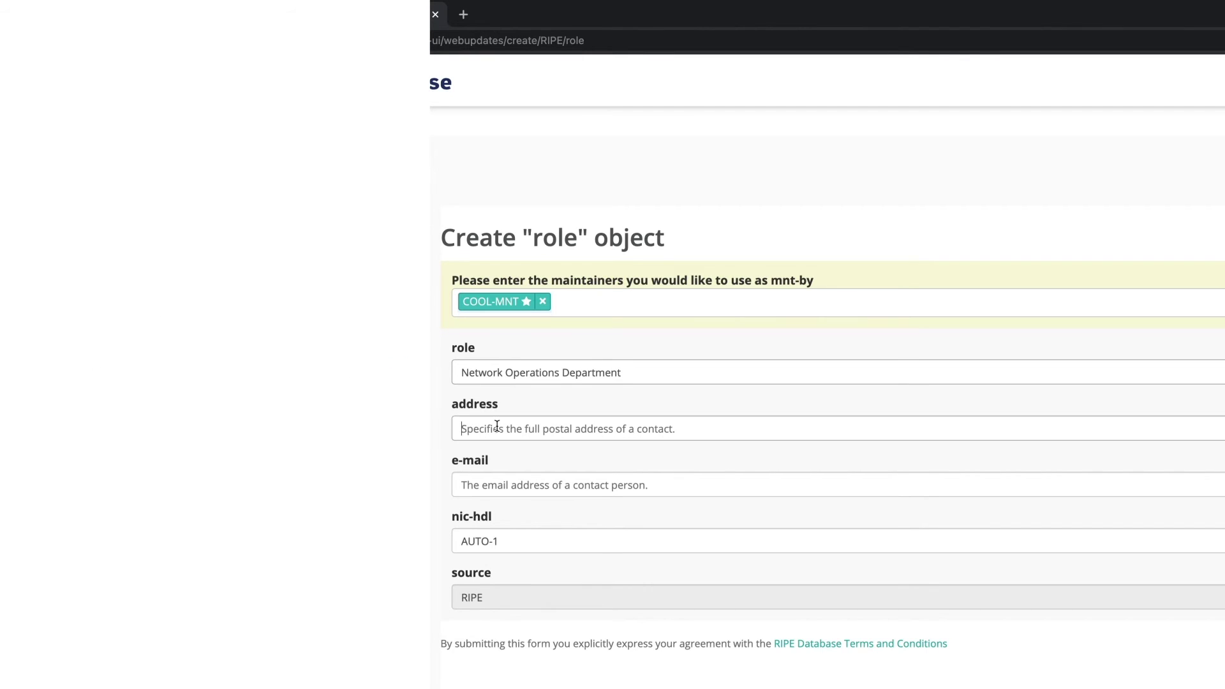
type("Random")
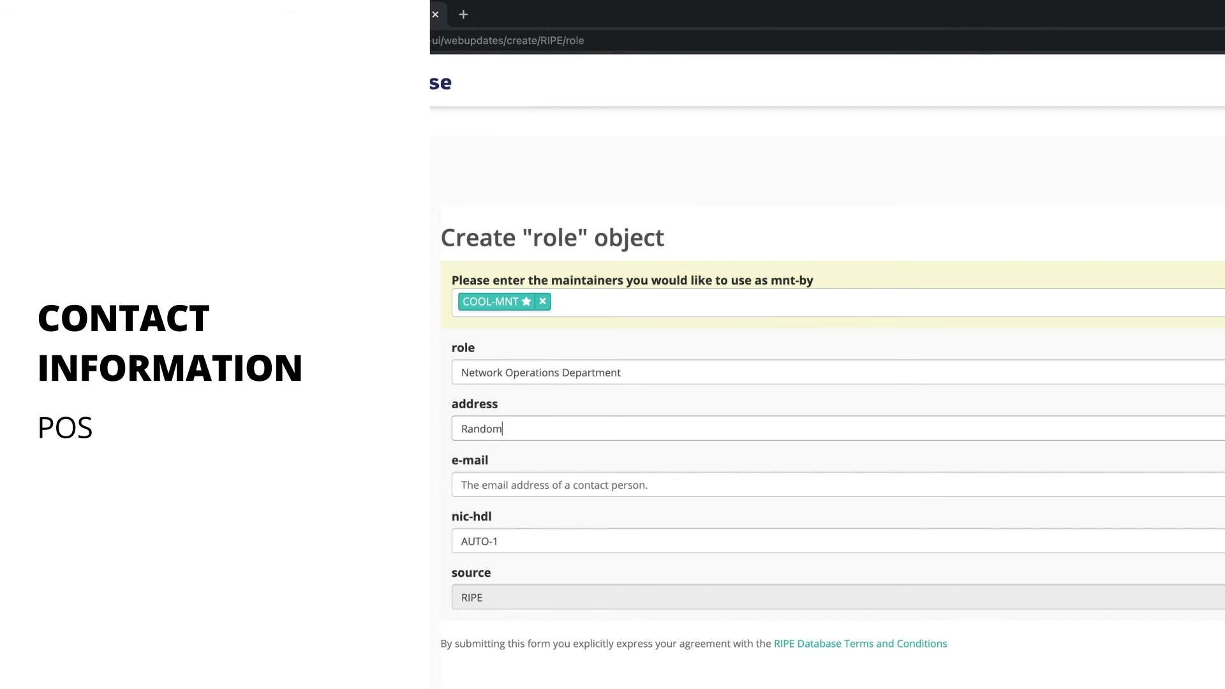
type(" Street 16")
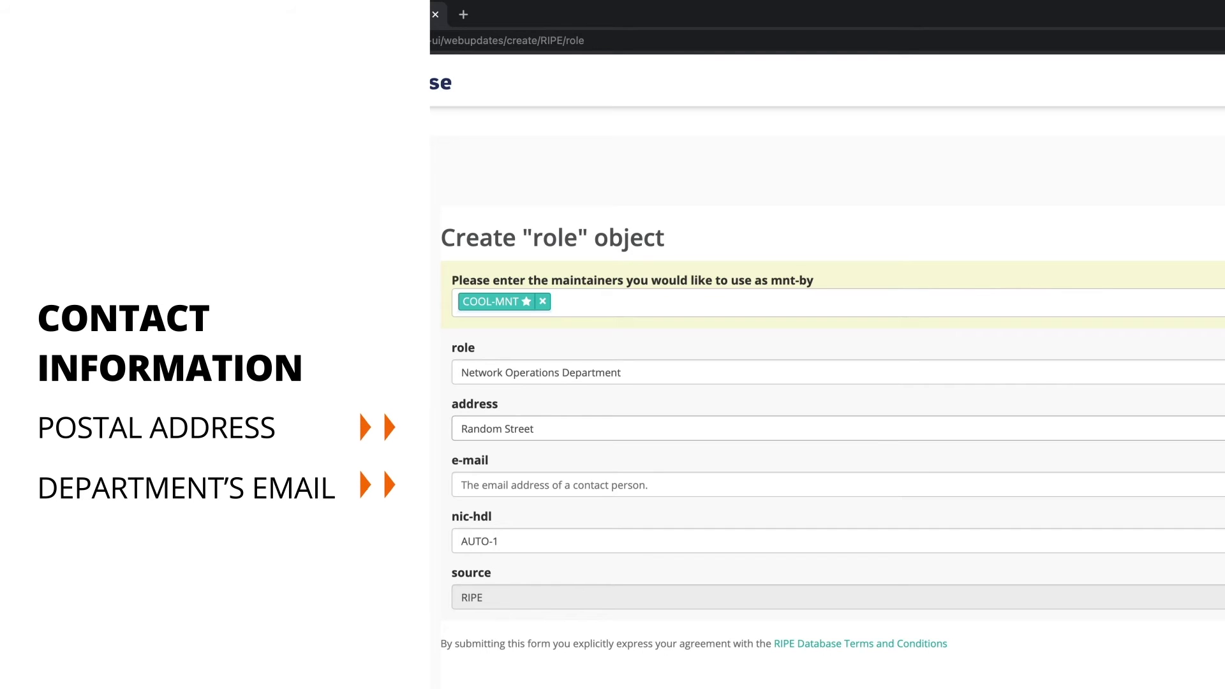
left_click(485, 486)
type("contact@")
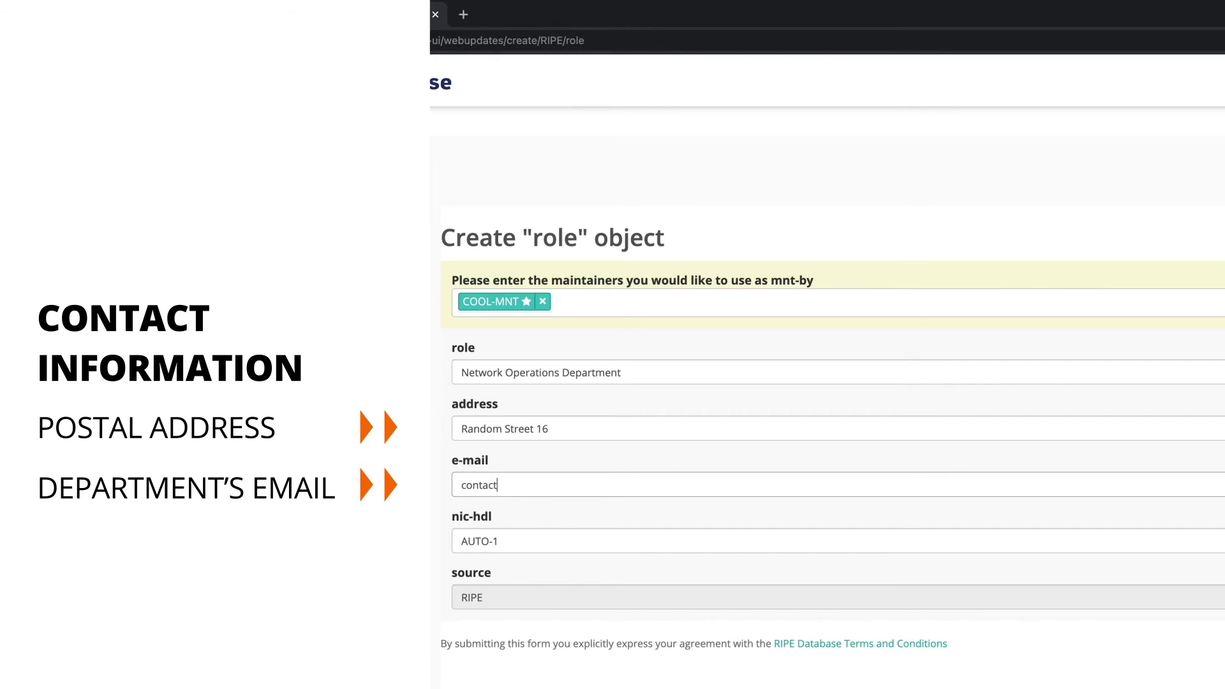
type("example.com")
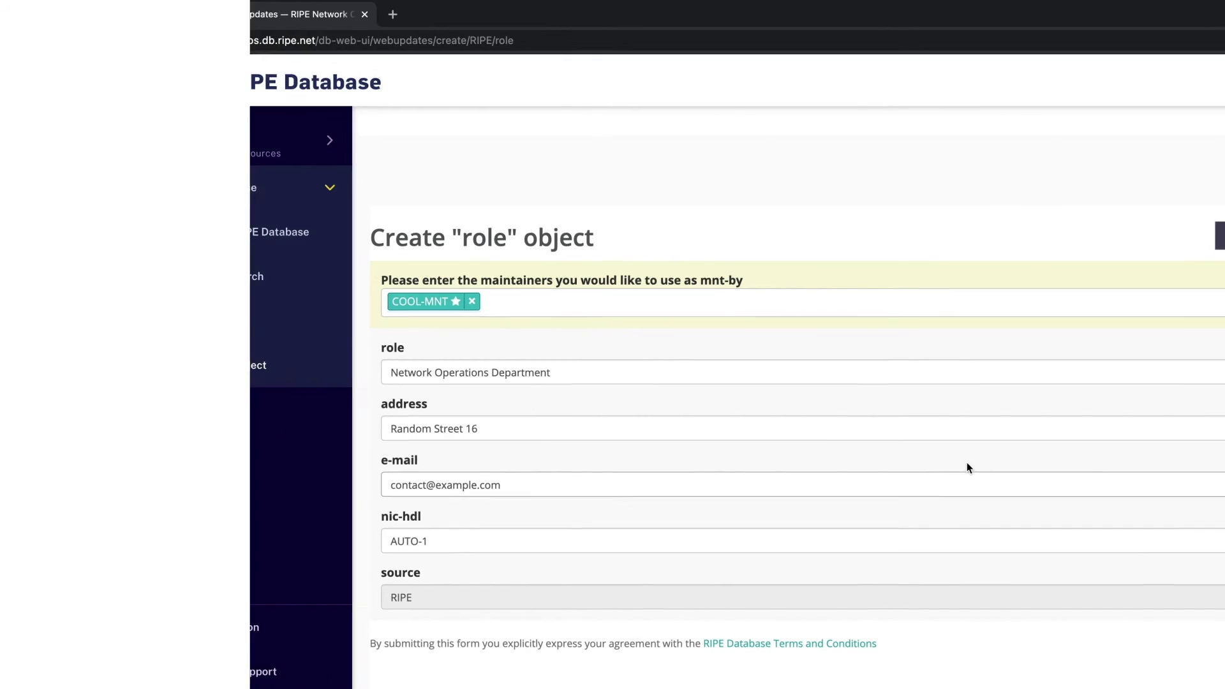
- Add an admin-c attribute below the e-mail and fill it with the suggested contact handle
left_click(1164, 484)
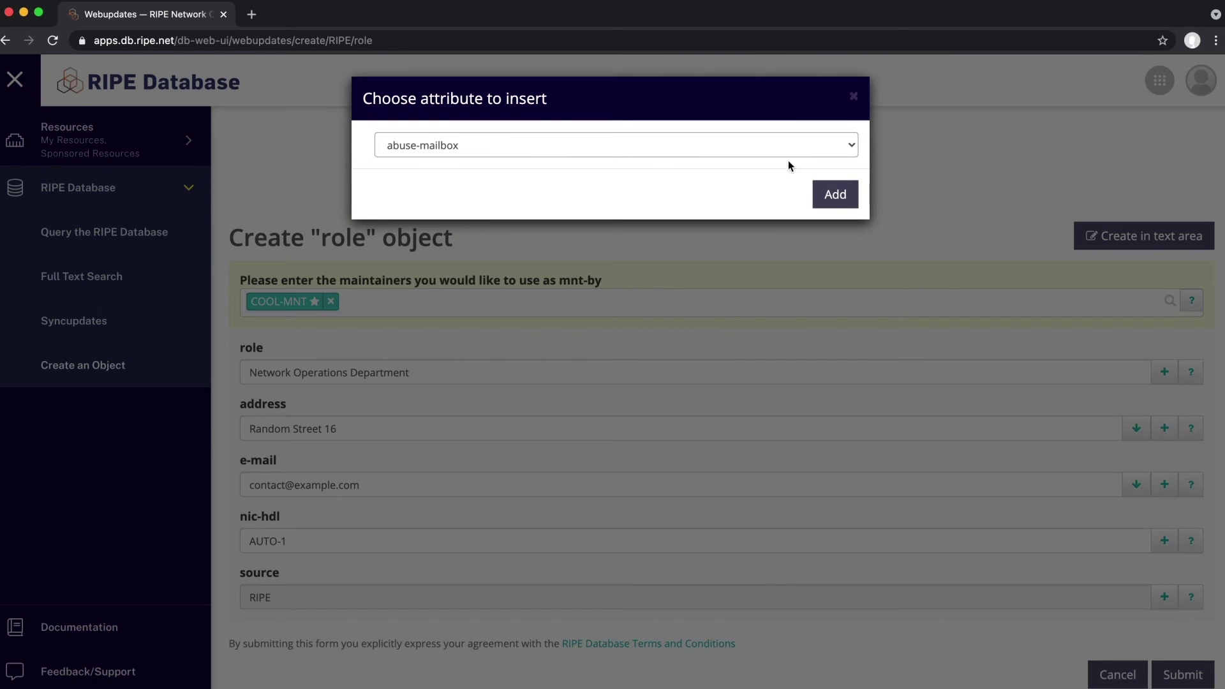
left_click(774, 146)
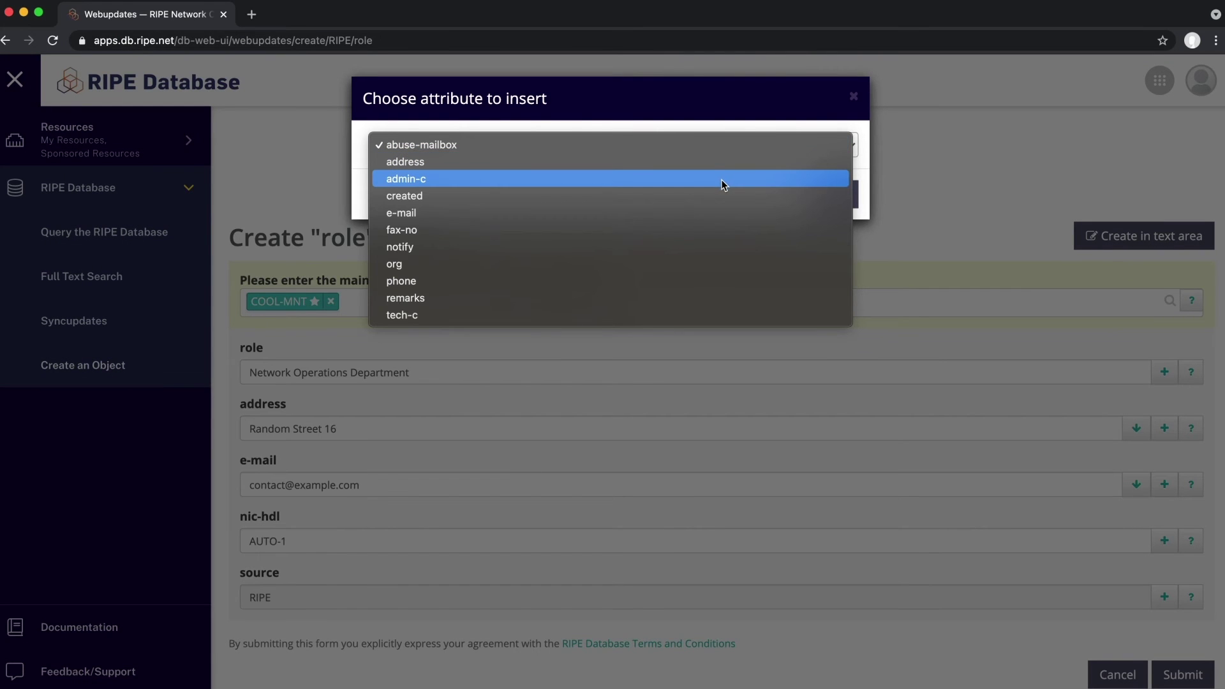
left_click(722, 178)
left_click(829, 194)
left_click(638, 533)
type("JS22905-RIPE")
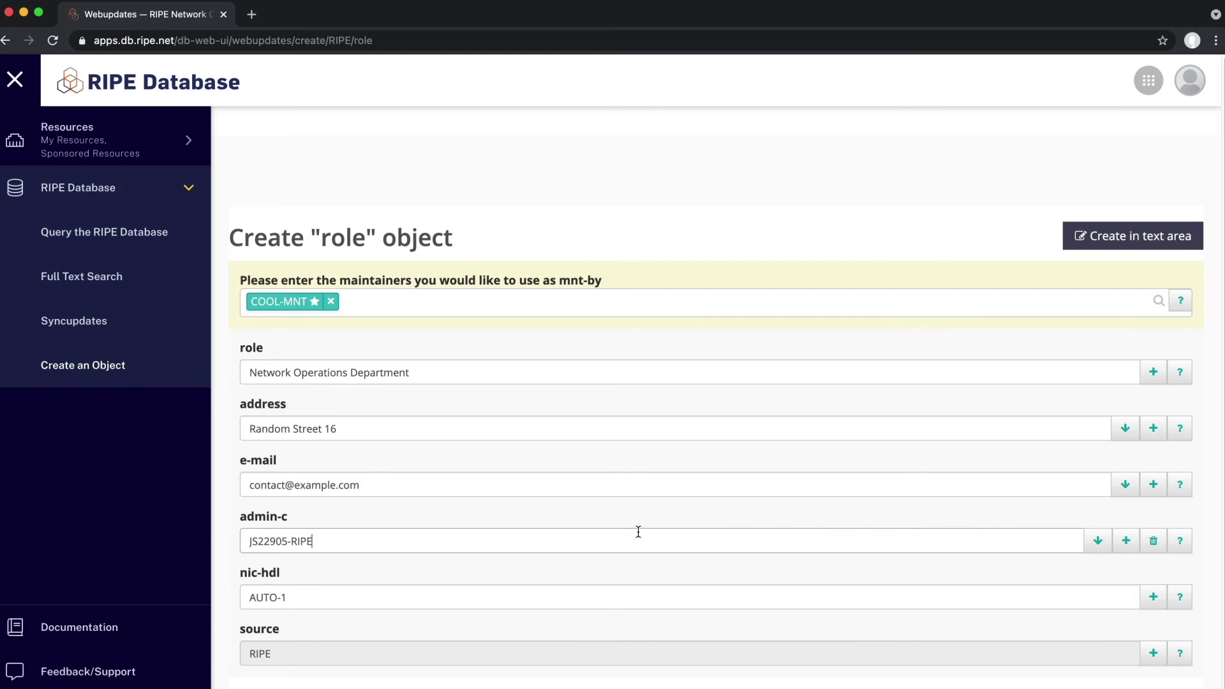
left_click(362, 583)
- Add a tech-c attribute below admin-c and fill it with the contact's NIC handle
left_click(1124, 547)
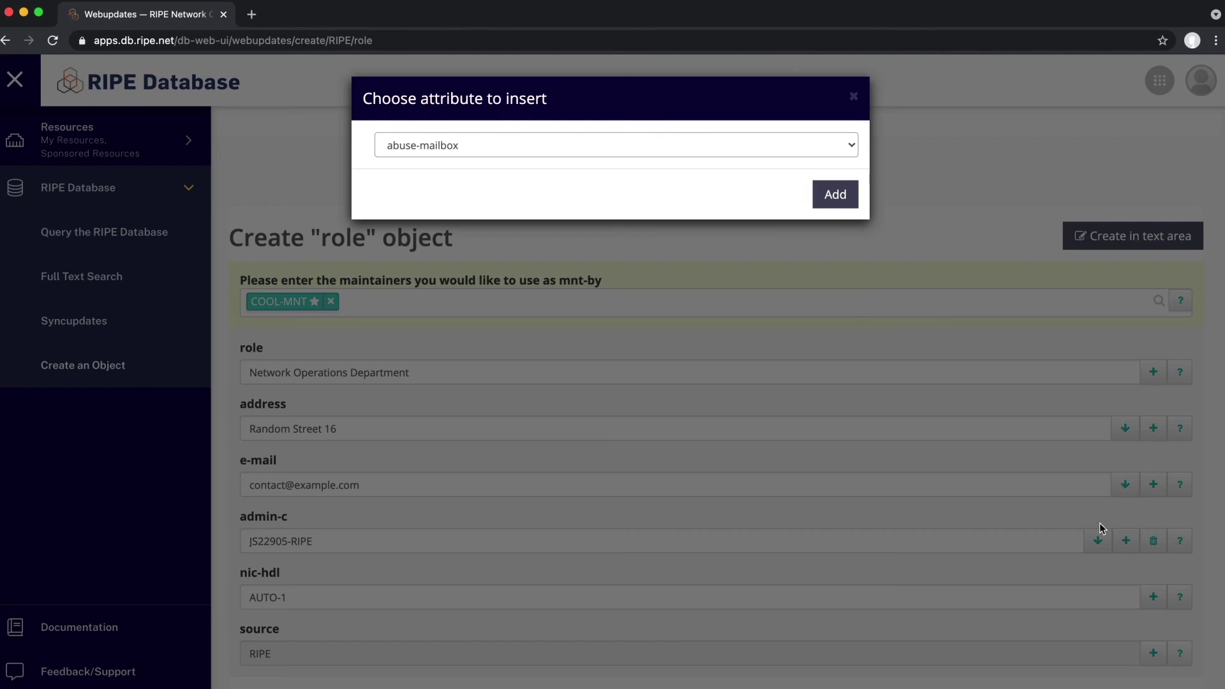
left_click(769, 144)
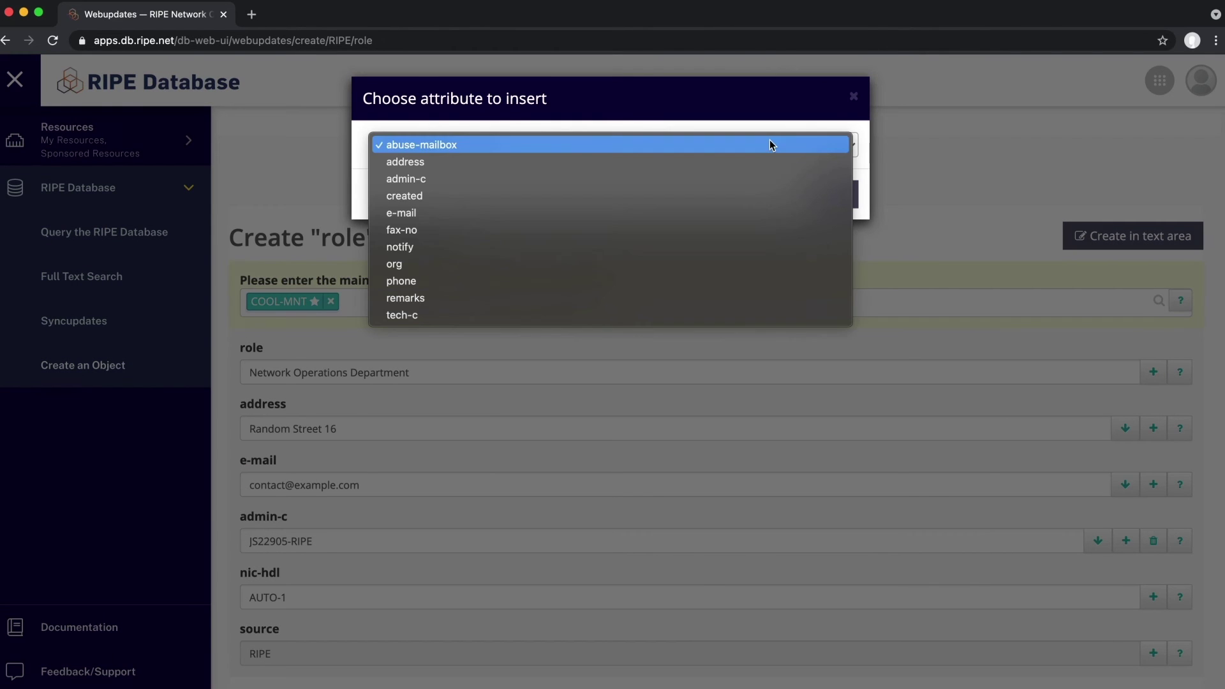
left_click(520, 314)
left_click(837, 192)
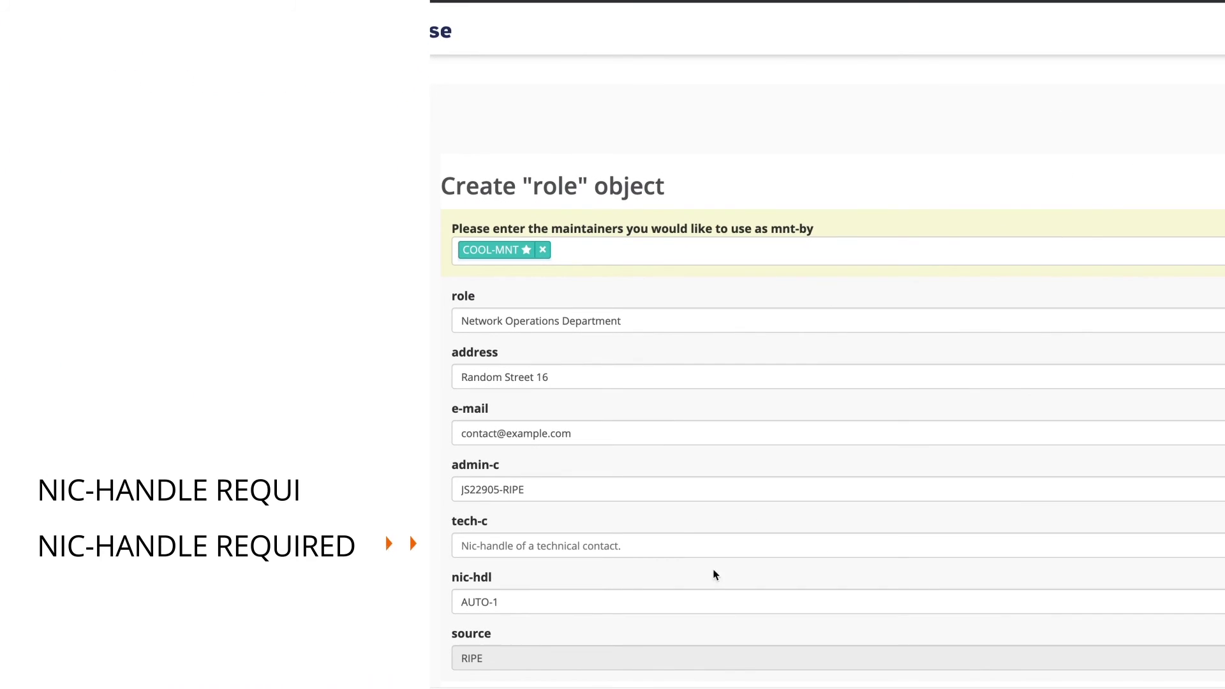
left_click(683, 545)
type("LK4794-RIPE")
left_click(662, 585)
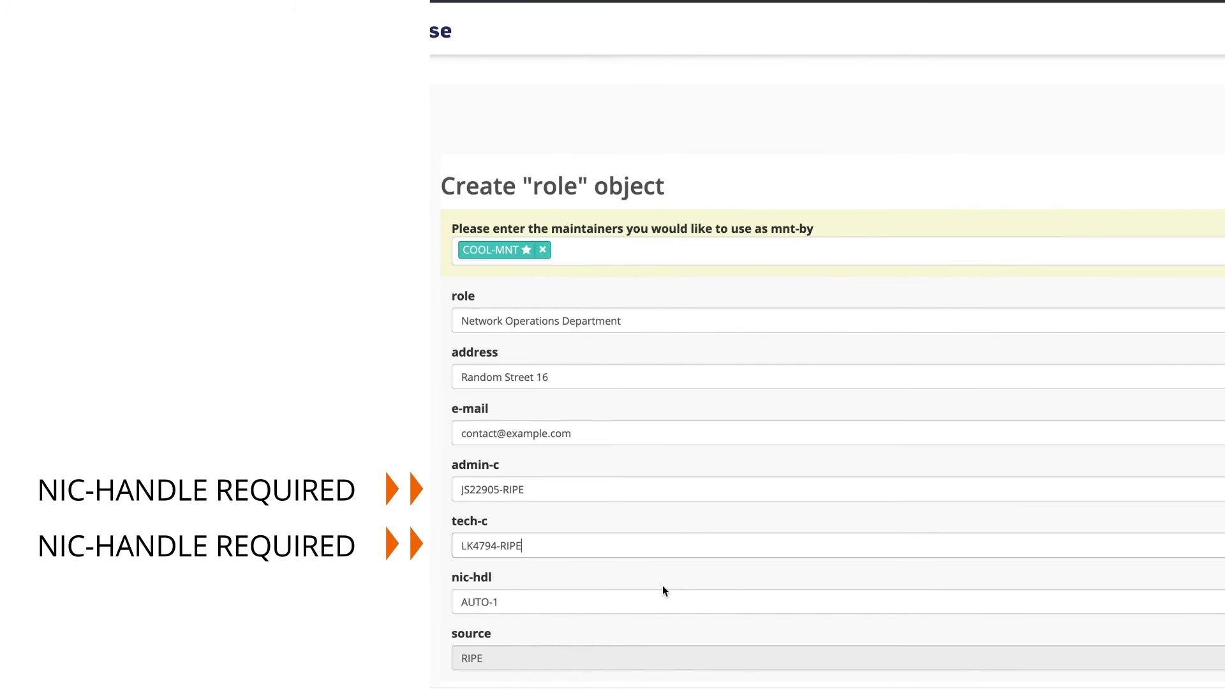
scroll(1142, 579, "down", 2)
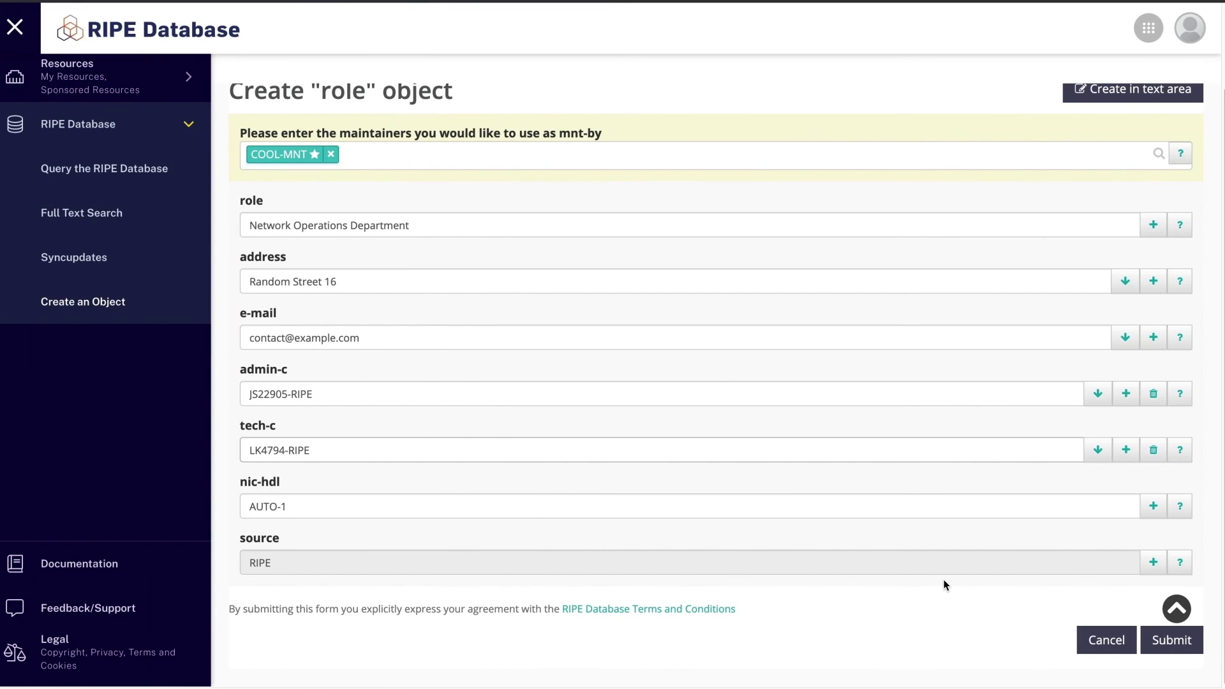
- Submit the completed Network Operations Department role object
left_click(1173, 641)
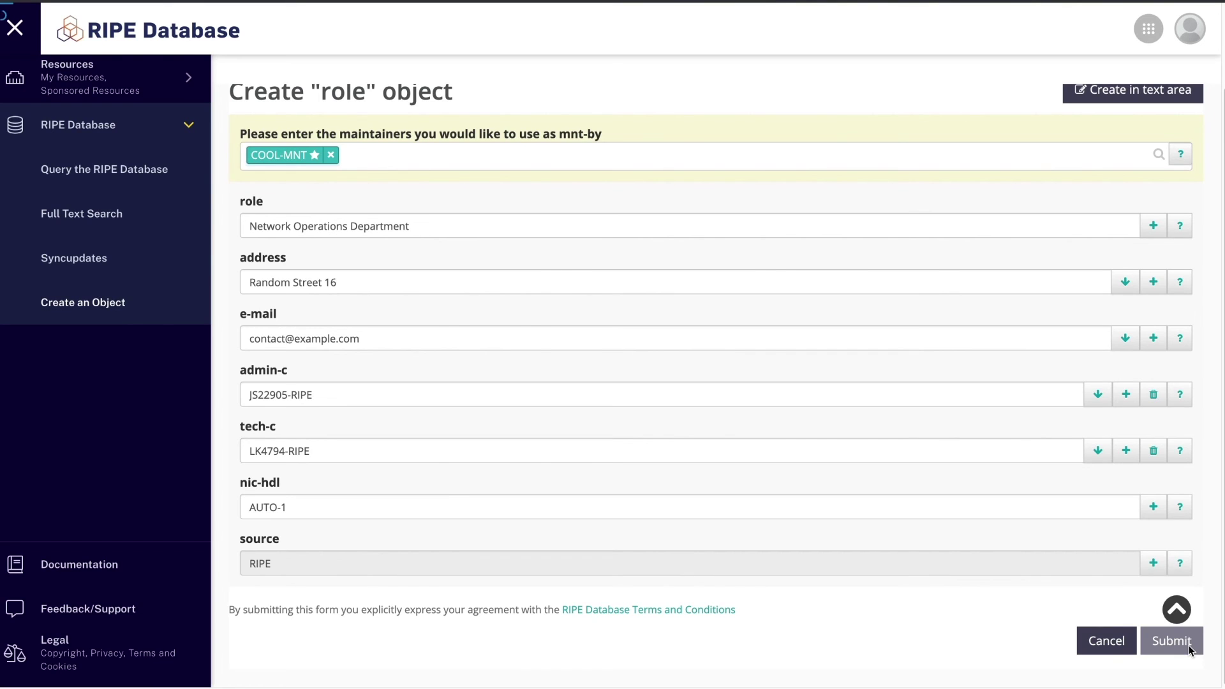